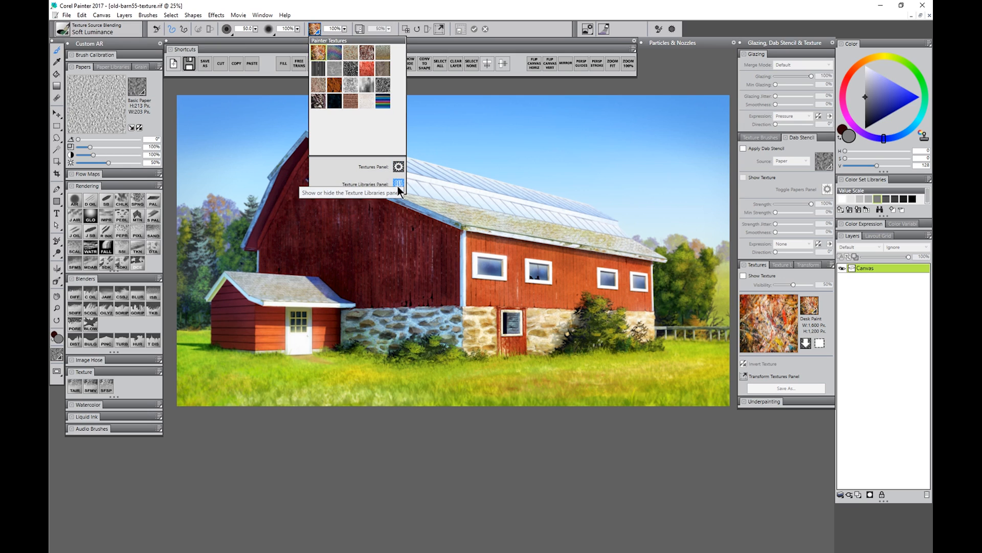
Show the Desk Paint texture preview on the painting and move it over the barn's wall with the windows
click(795, 42)
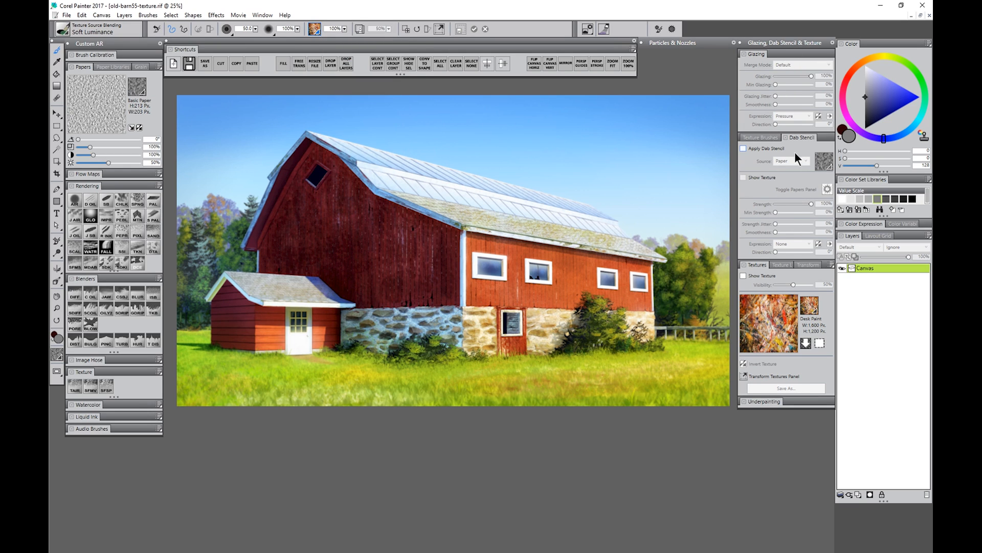
click(763, 275)
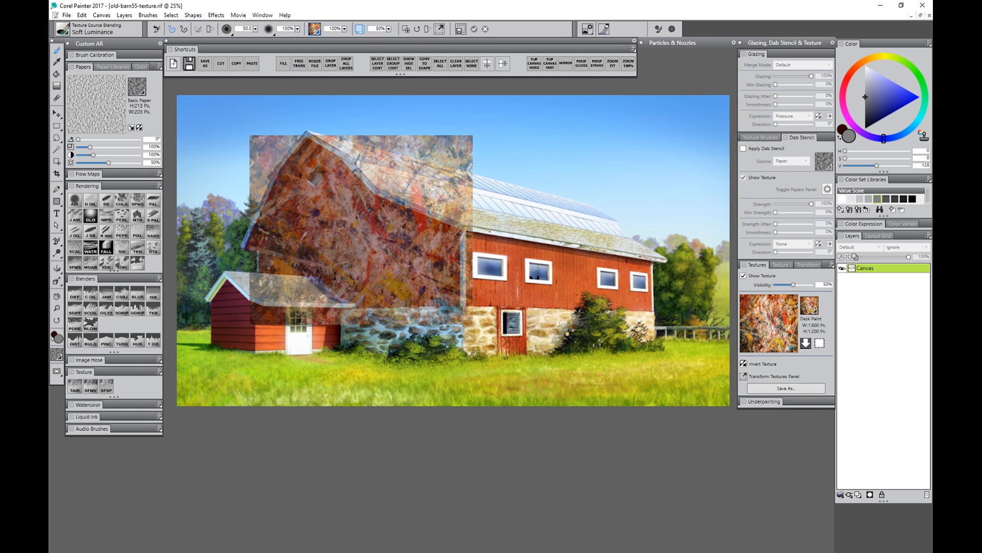
click(405, 27)
drag(418, 221, 603, 241)
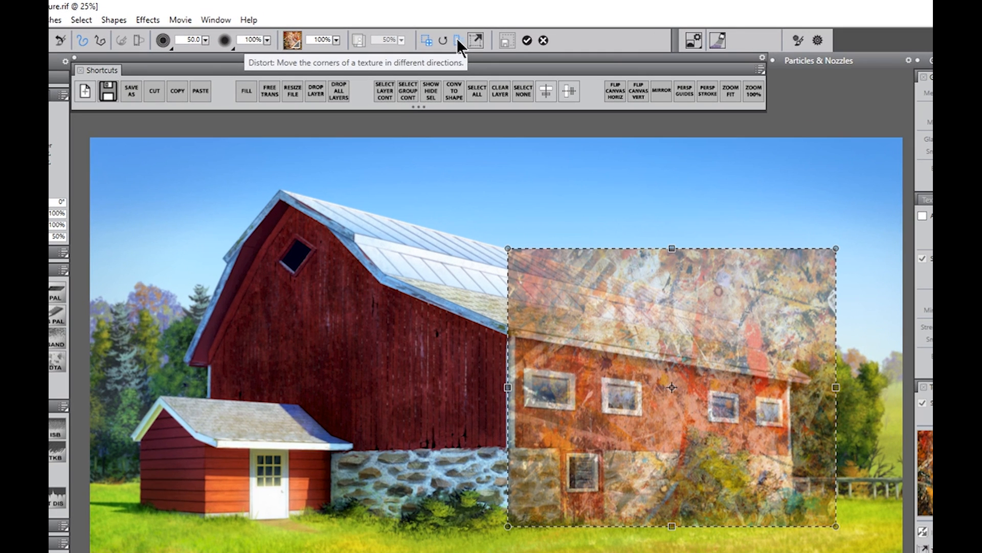
Distort the texture's corners to match the perspective of the windowed wall, accept the transform and hide the preview
click(478, 45)
drag(509, 249, 514, 337)
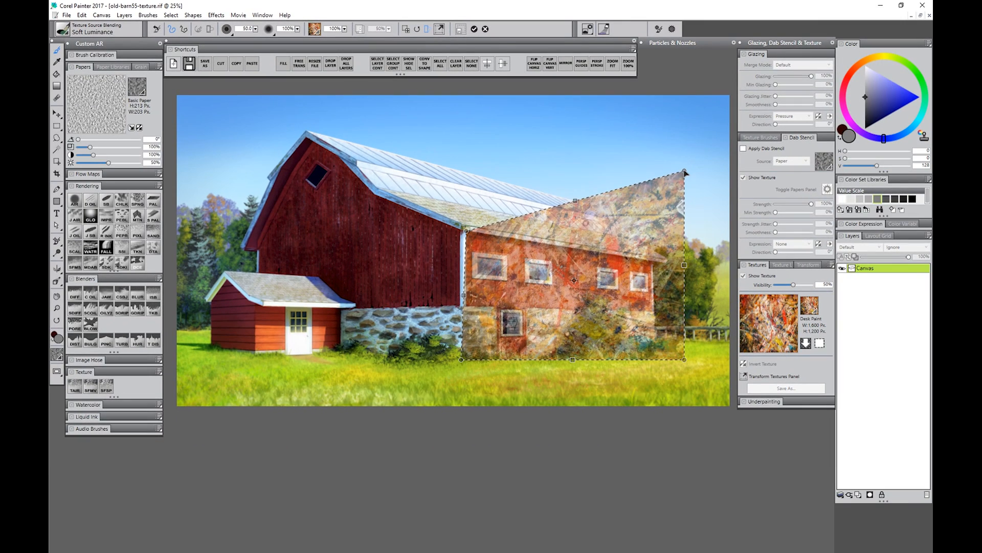
drag(685, 171, 651, 261)
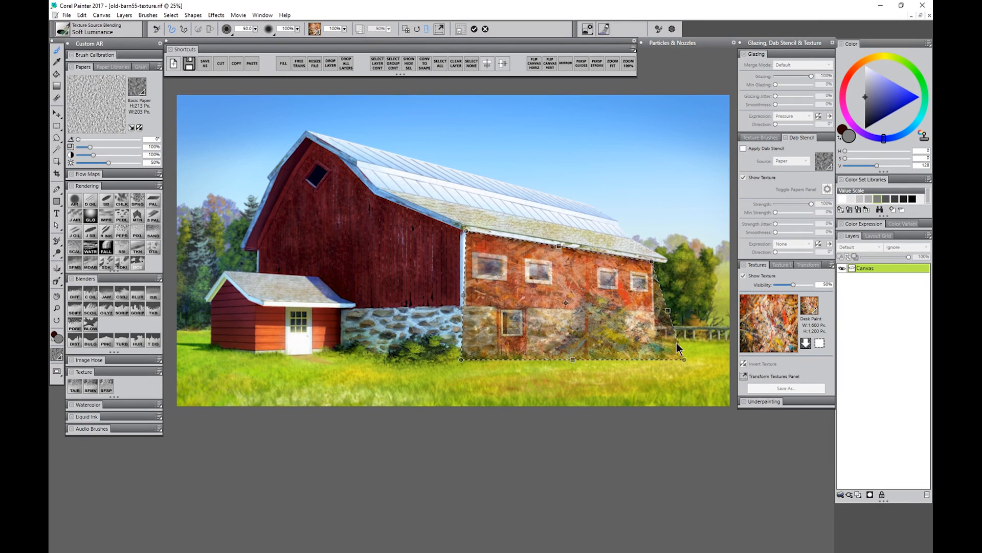
drag(685, 359, 654, 353)
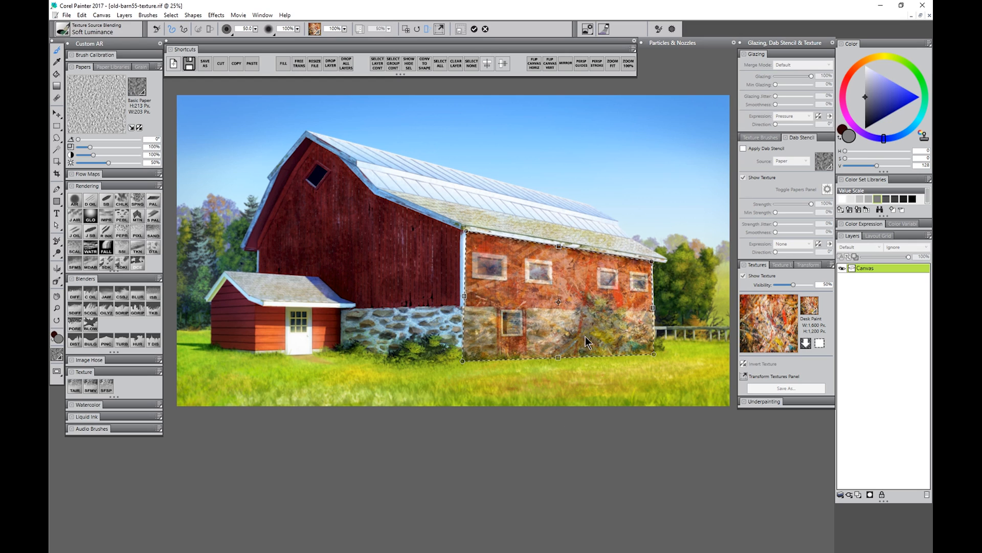
click(473, 28)
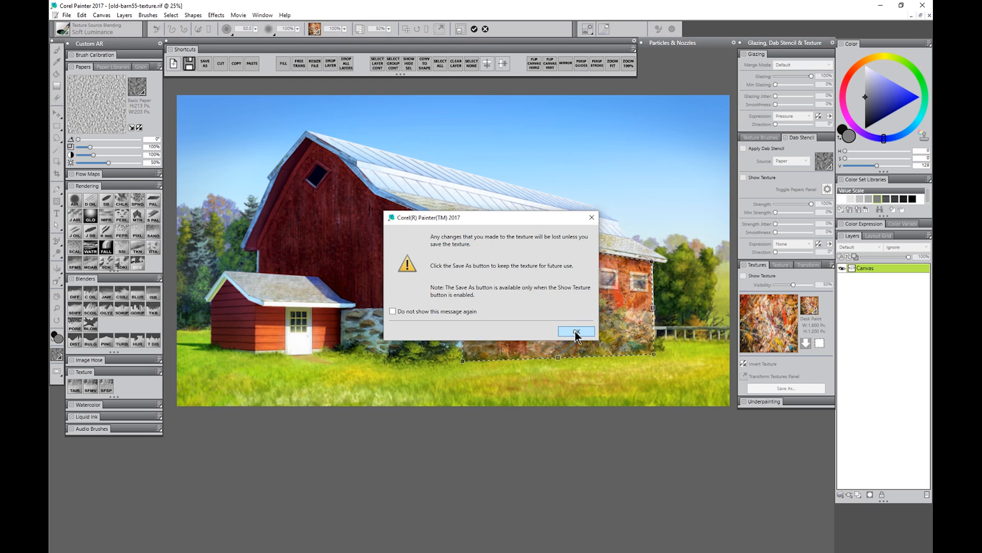
click(577, 334)
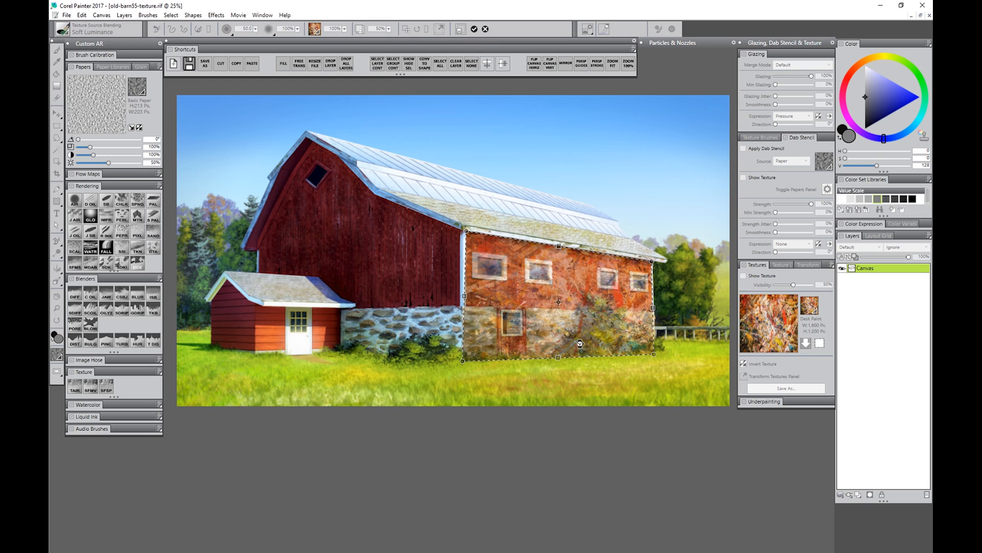
click(743, 277)
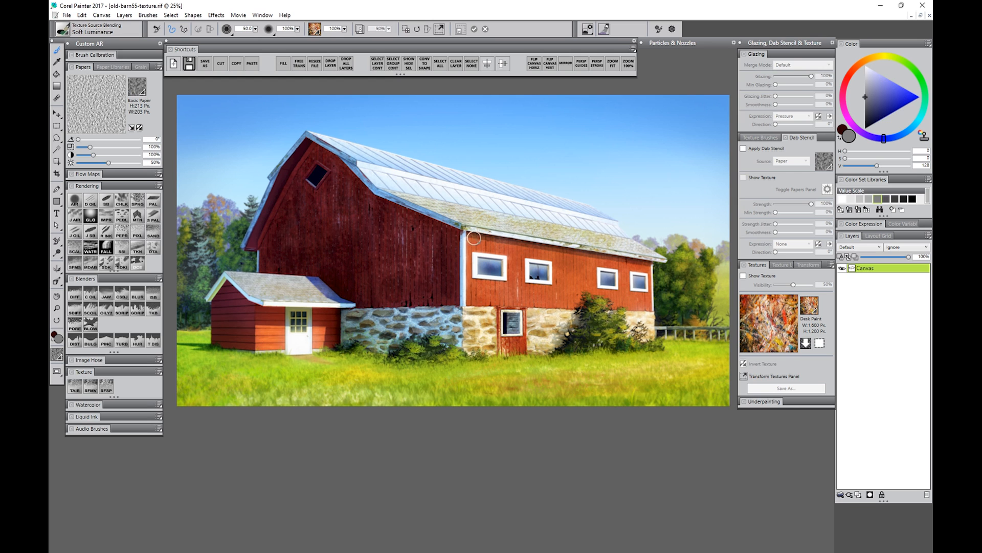
Try brushing the texture over the windowed wall directly on the canvas, and undo the strokes
drag(473, 237, 511, 248)
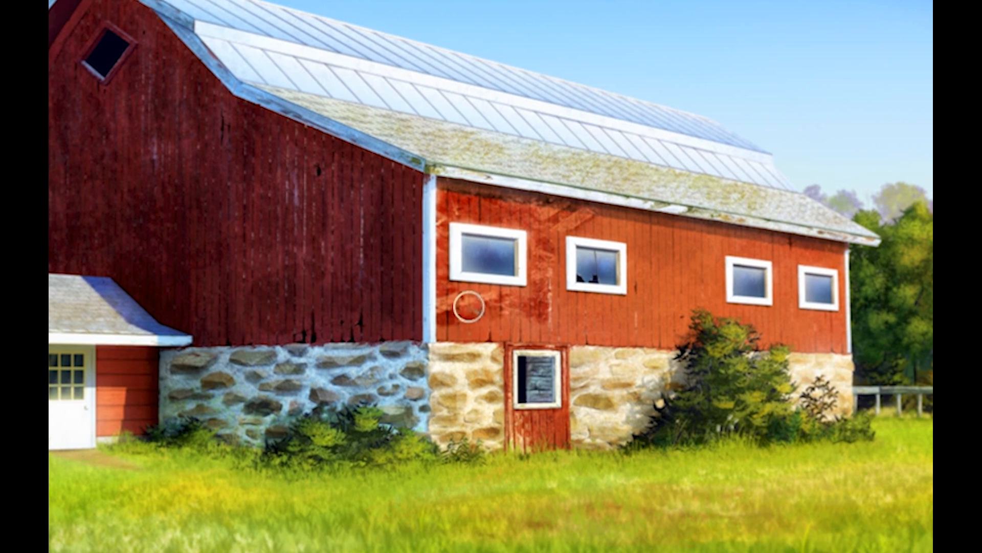
mouse_move(469, 306)
mouse_down()
mouse_move(494, 314)
mouse_move(478, 331)
mouse_move(553, 332)
mouse_move(552, 221)
mouse_move(651, 231)
mouse_move(643, 270)
mouse_move(636, 243)
mouse_move(631, 317)
mouse_move(615, 307)
mouse_move(637, 337)
mouse_move(654, 309)
mouse_move(664, 244)
mouse_move(733, 245)
mouse_move(687, 263)
mouse_move(689, 301)
mouse_move(670, 332)
mouse_move(706, 278)
mouse_move(764, 243)
mouse_move(782, 257)
mouse_move(790, 308)
mouse_move(787, 288)
mouse_move(837, 257)
mouse_move(799, 257)
mouse_move(795, 277)
mouse_move(758, 315)
mouse_move(742, 311)
mouse_move(760, 336)
mouse_move(817, 335)
mouse_move(810, 324)
mouse_move(828, 327)
mouse_move(818, 339)
mouse_move(832, 331)
mouse_move(842, 284)
mouse_up()
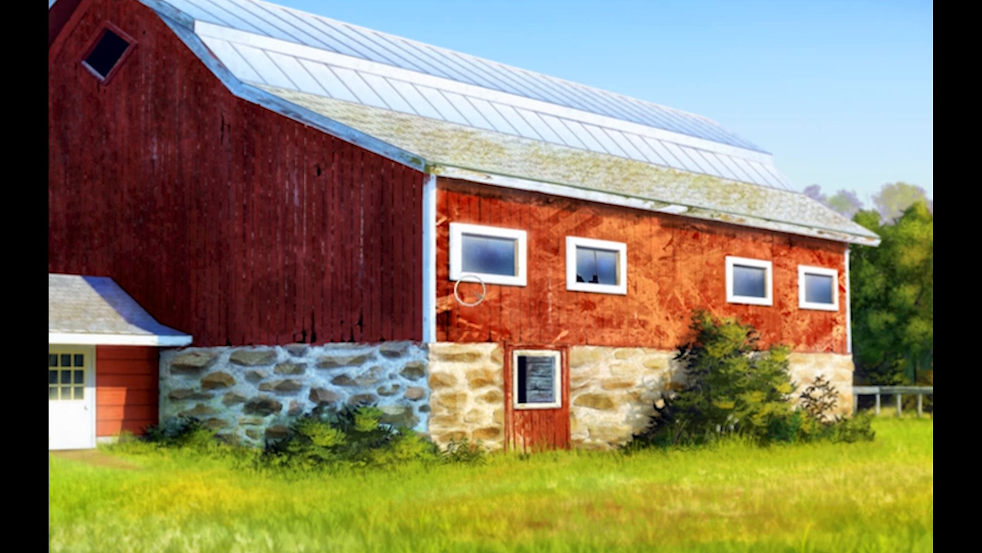
mouse_move(469, 290)
mouse_down()
mouse_move(486, 326)
mouse_move(527, 330)
mouse_move(547, 215)
mouse_move(541, 249)
mouse_move(511, 208)
mouse_move(574, 224)
mouse_move(583, 216)
mouse_move(491, 201)
mouse_move(527, 220)
mouse_move(614, 225)
mouse_move(656, 245)
mouse_move(660, 309)
mouse_move(684, 230)
mouse_move(771, 243)
mouse_move(783, 259)
mouse_move(786, 304)
mouse_move(720, 332)
mouse_move(692, 334)
mouse_move(703, 285)
mouse_move(643, 334)
mouse_move(687, 336)
mouse_move(579, 321)
mouse_move(656, 338)
mouse_up()
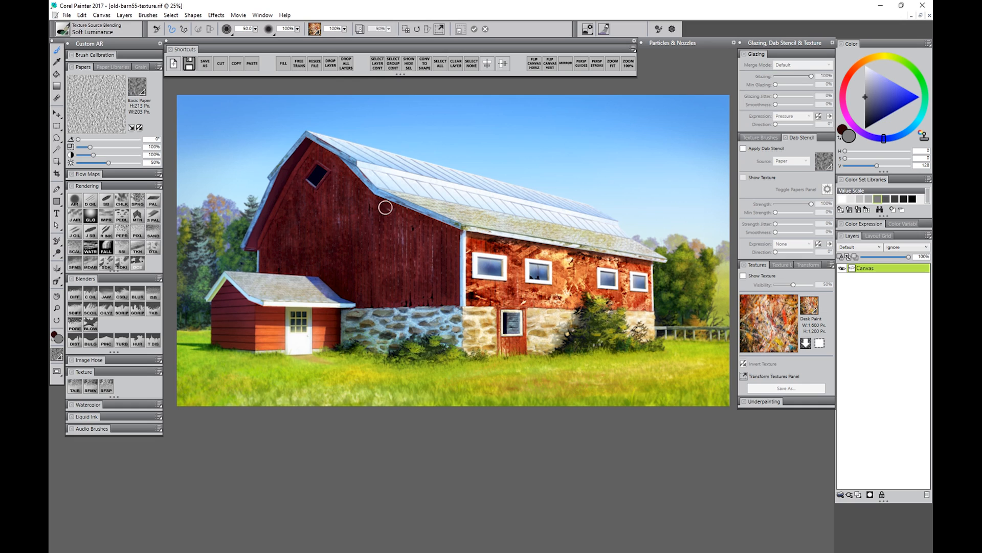
key(ctrl+z)
Add a layer named texture filled with 5 Neutral Gray and set its composite method to Overlay
click(870, 494)
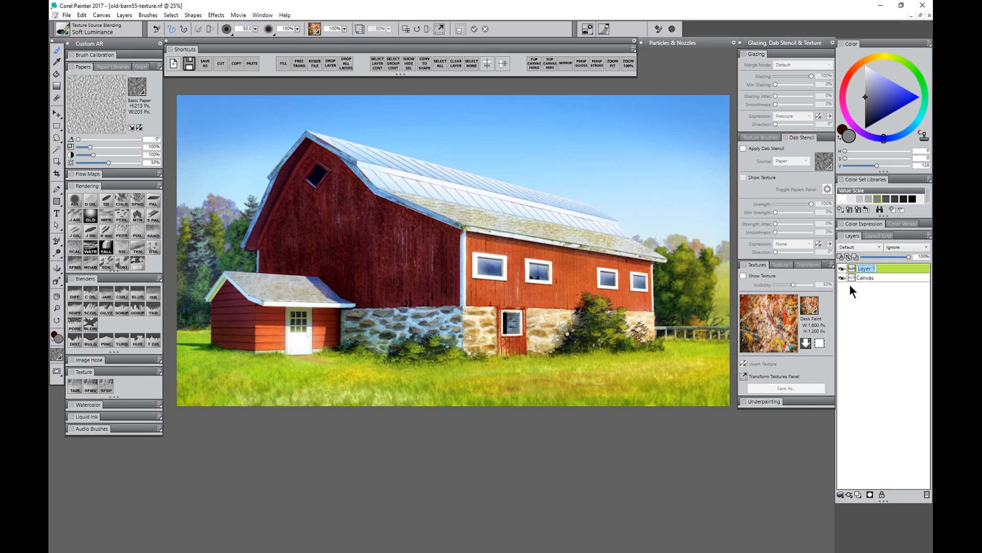
click(877, 202)
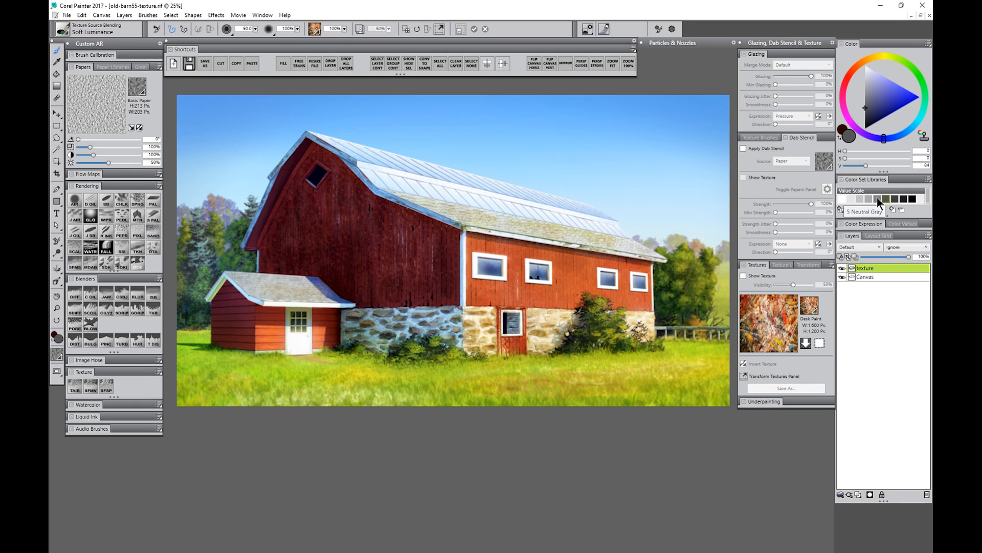
click(877, 198)
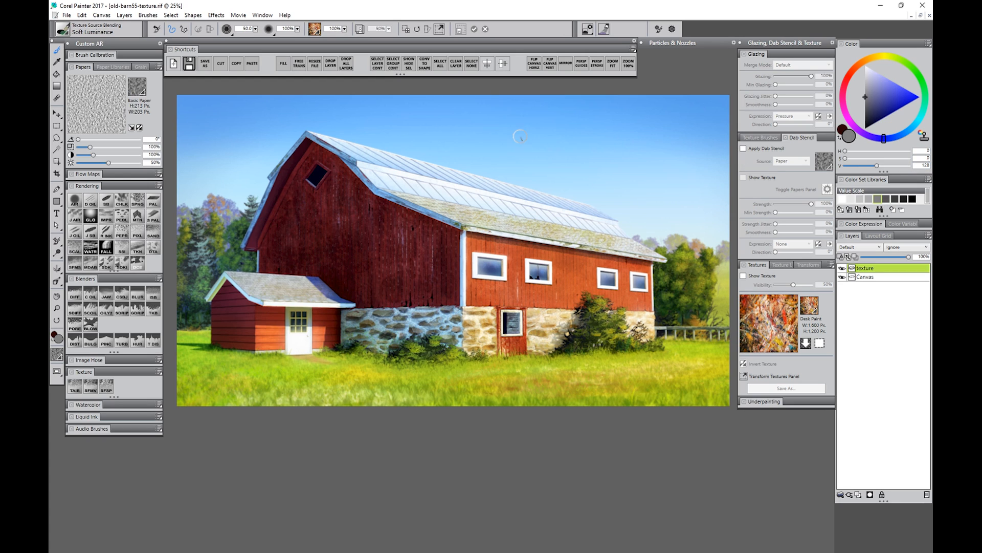
key(ctrl+f)
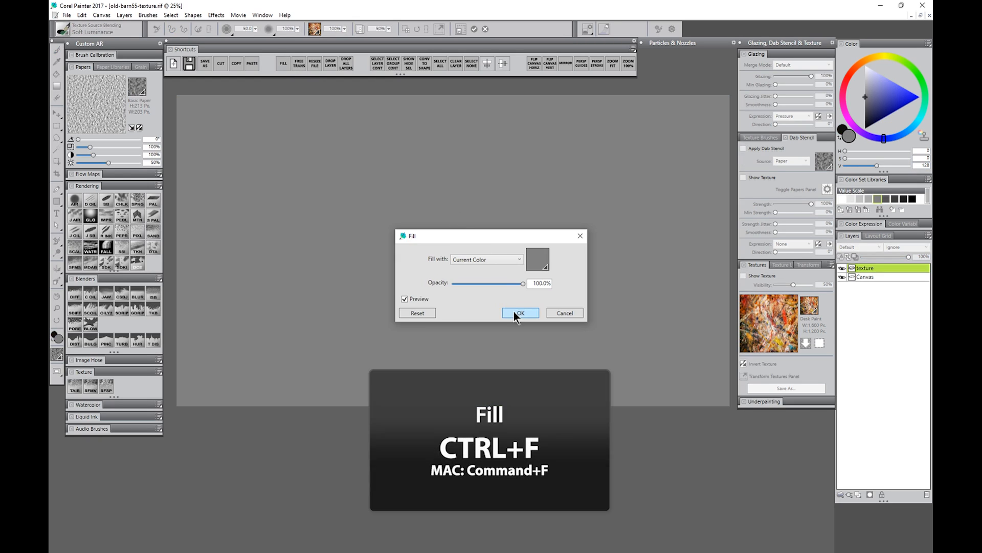
click(513, 311)
click(858, 248)
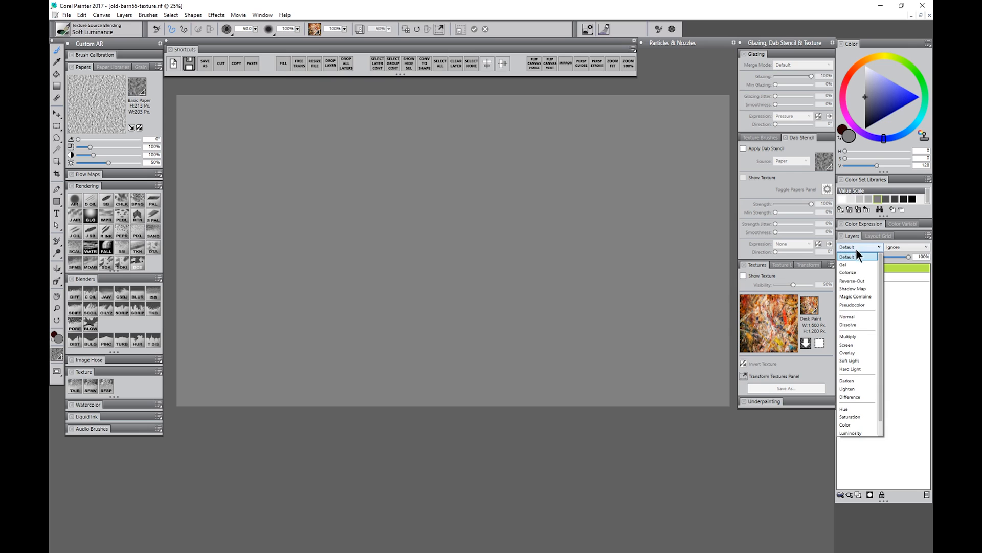
click(851, 352)
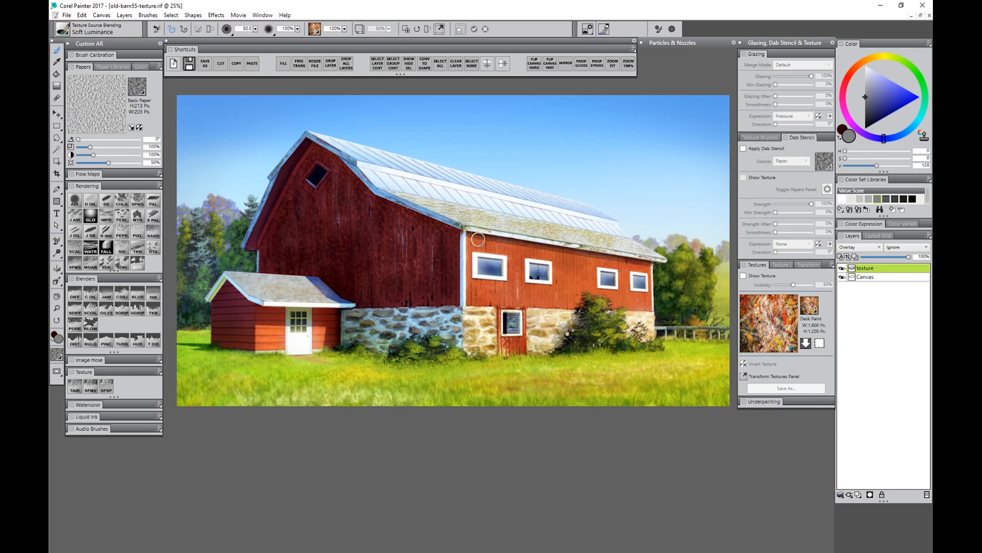
Brush the texture over the windowed wall on the texture layer and set the layer's opacity to 62%
mouse_move(479, 240)
mouse_down()
mouse_move(517, 247)
mouse_move(501, 297)
mouse_move(479, 288)
mouse_move(494, 296)
mouse_move(551, 256)
mouse_move(573, 266)
mouse_move(543, 293)
mouse_move(570, 303)
mouse_move(582, 262)
mouse_move(610, 257)
mouse_move(590, 285)
mouse_move(624, 263)
mouse_move(625, 294)
mouse_move(596, 294)
mouse_move(643, 304)
mouse_move(624, 284)
mouse_move(644, 266)
mouse_up()
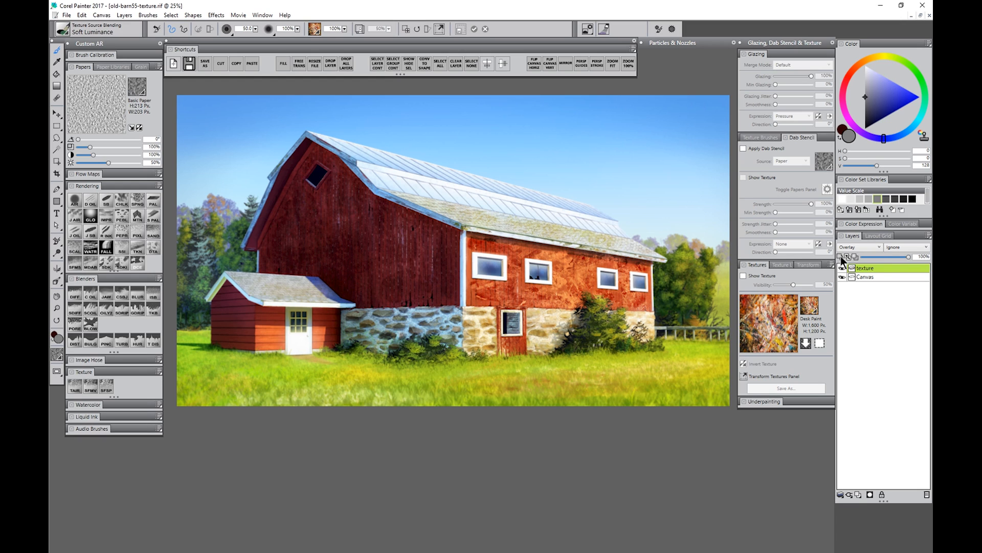
click(888, 257)
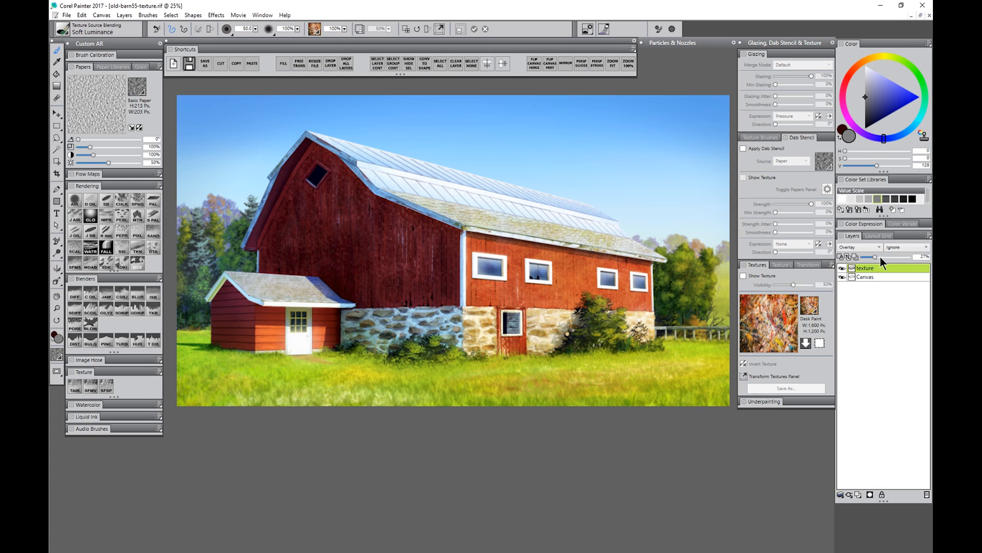
click(864, 248)
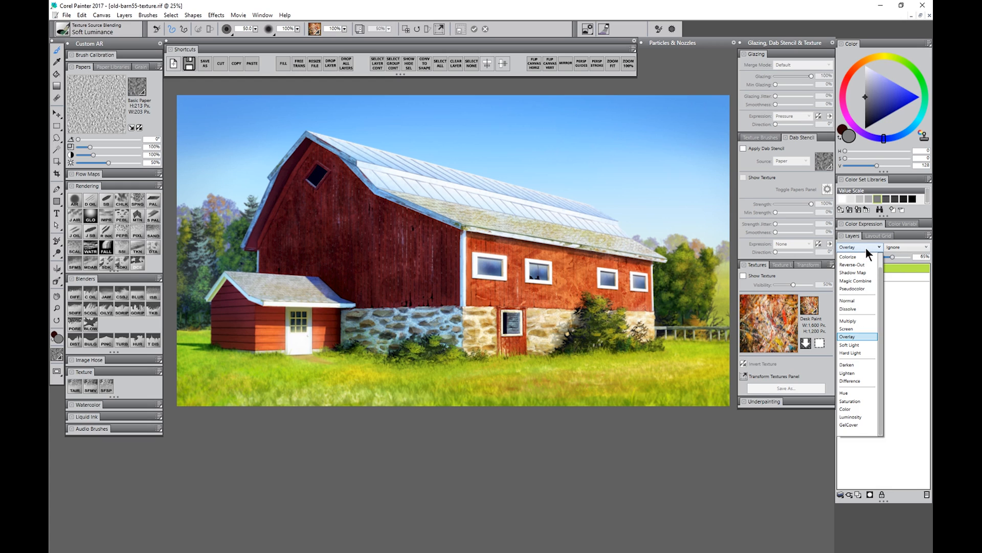
click(865, 247)
click(895, 257)
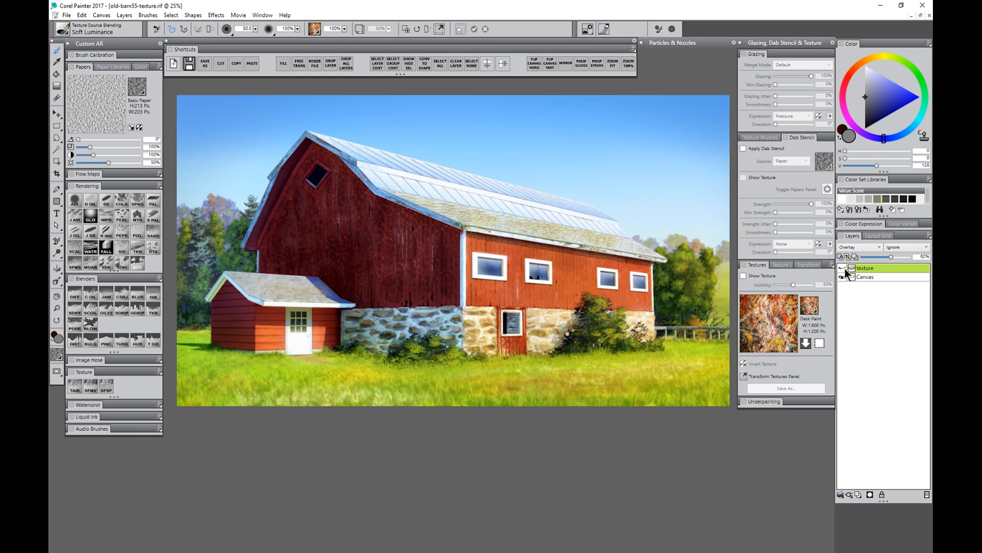
alt+click(660, 403)
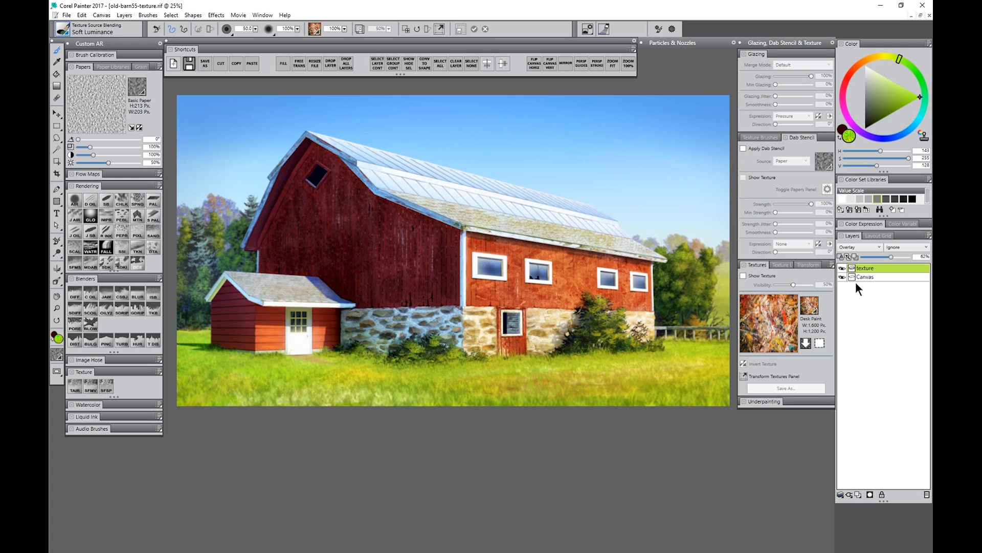
Add a second layer named texture-left filled with neutral gray and set its composite method to Overlay
click(858, 494)
click(876, 198)
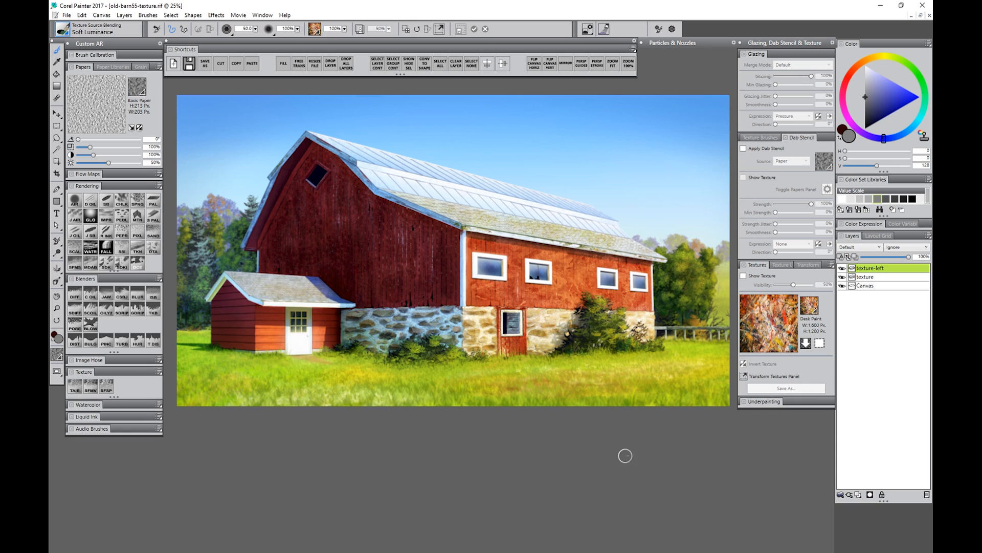
key(ctrl+f)
click(858, 246)
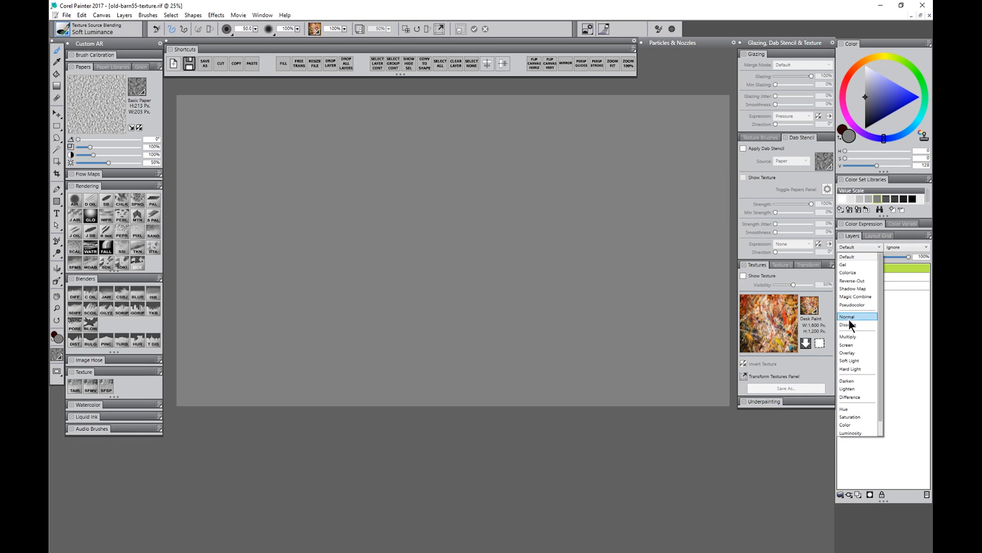
click(851, 353)
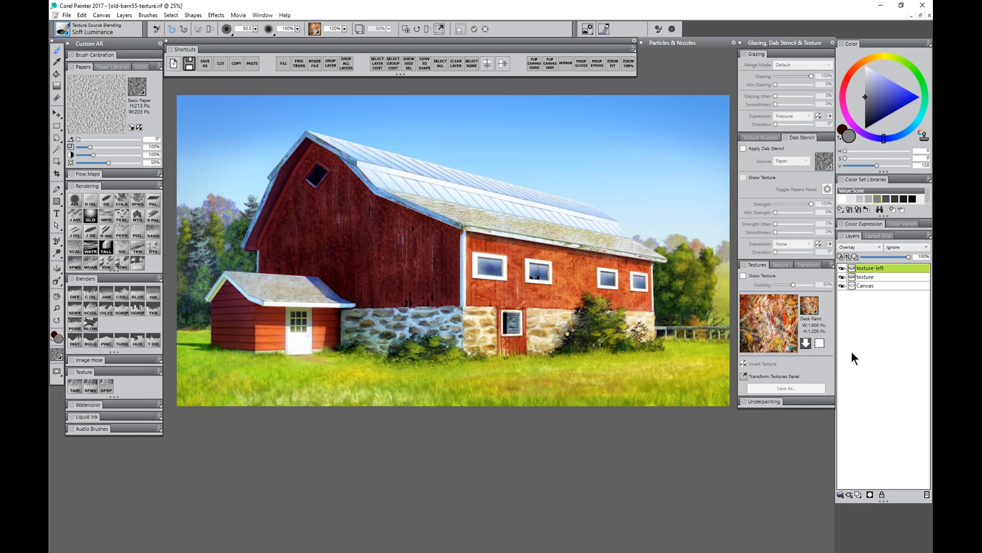
Turn the texture preview back on and choose the Rough texture from the Painter Textures library
click(743, 277)
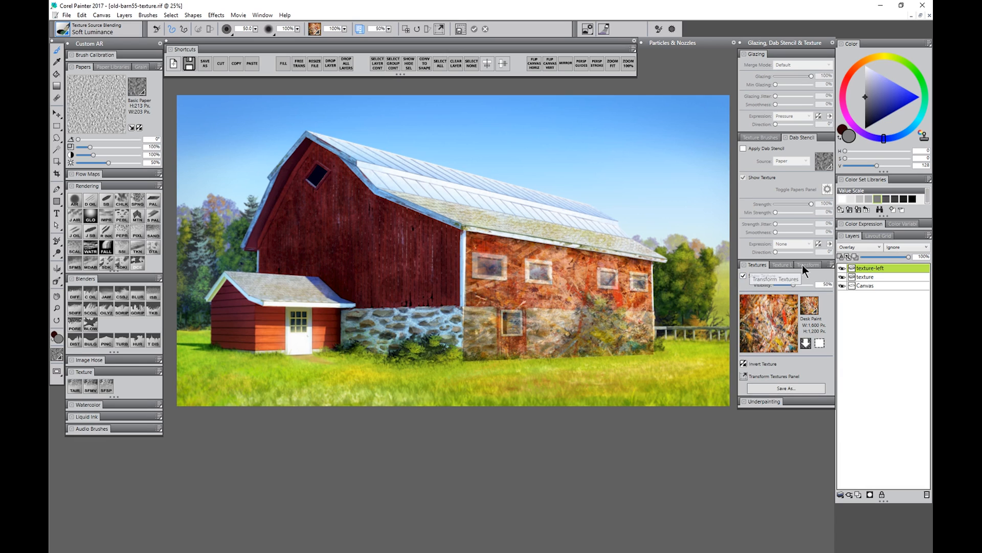
click(783, 265)
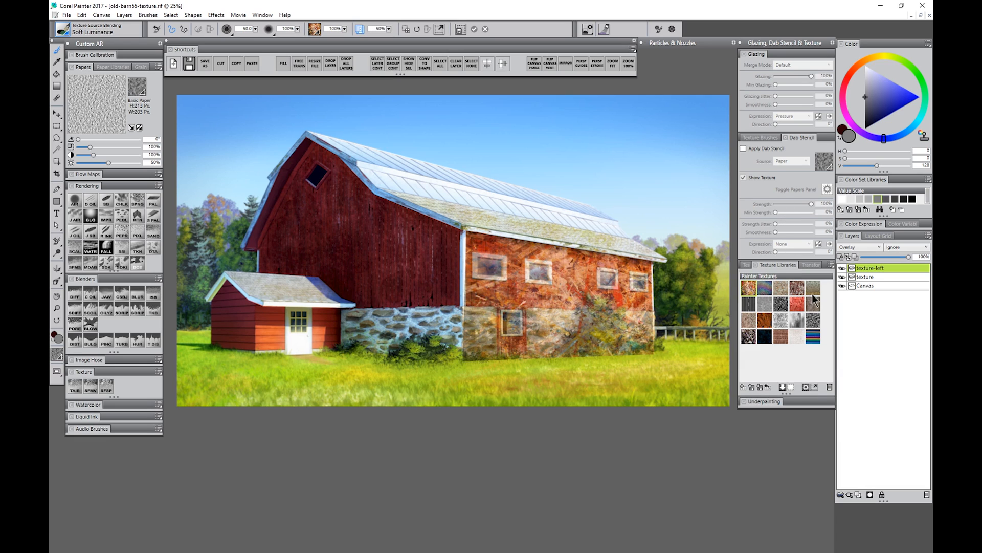
click(780, 320)
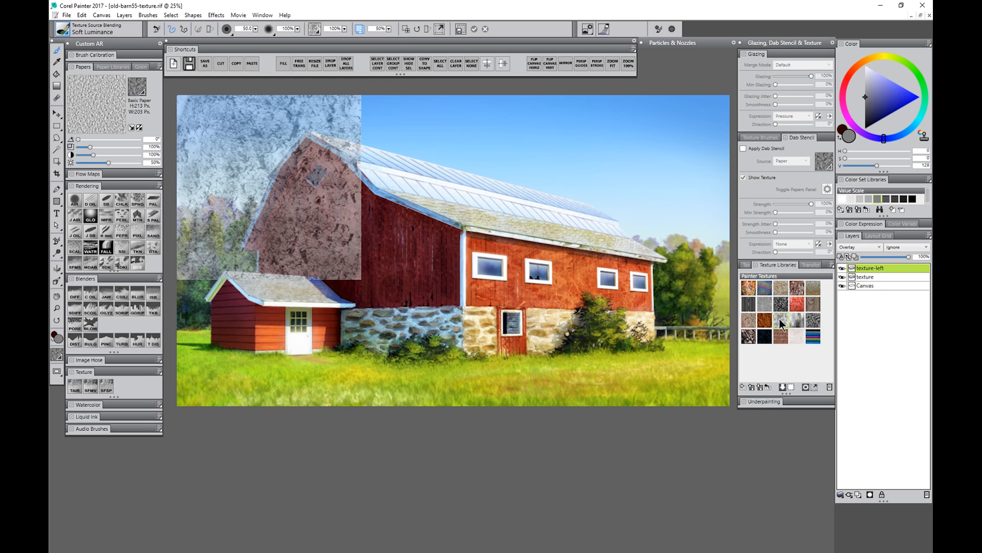
Move the Rough texture over the barn's gable wall and enlarge it to cover the whole wall
click(405, 30)
drag(327, 163, 384, 205)
drag(424, 336, 477, 367)
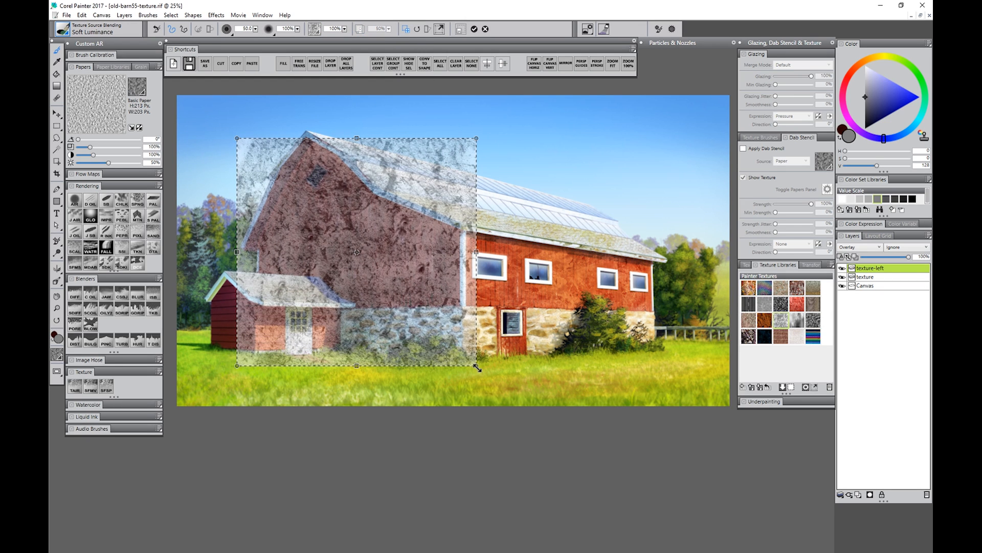
Distort the Rough texture's corners to match the gable wall's perspective, accept the transform and hide the preview
click(427, 29)
drag(477, 366, 463, 357)
drag(476, 139, 459, 151)
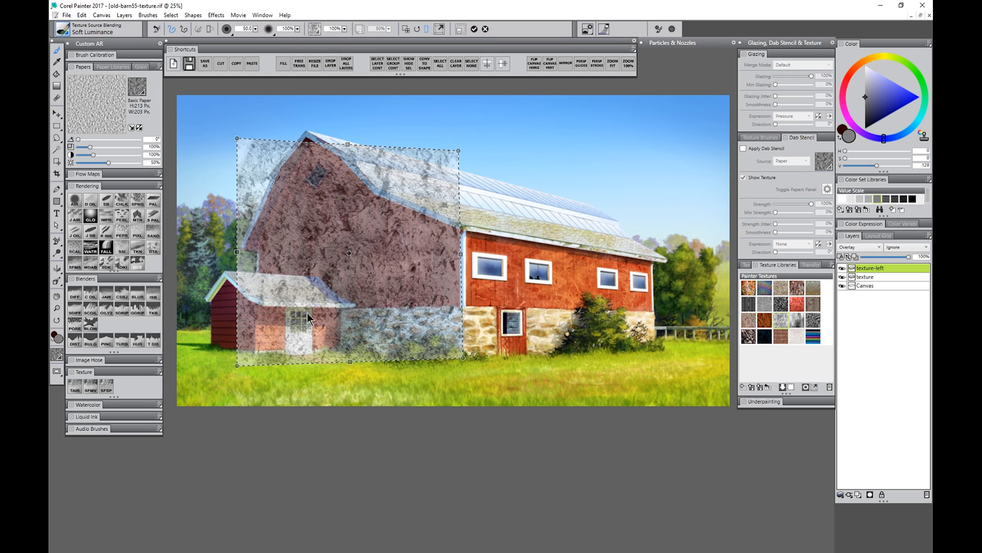
drag(238, 364, 259, 351)
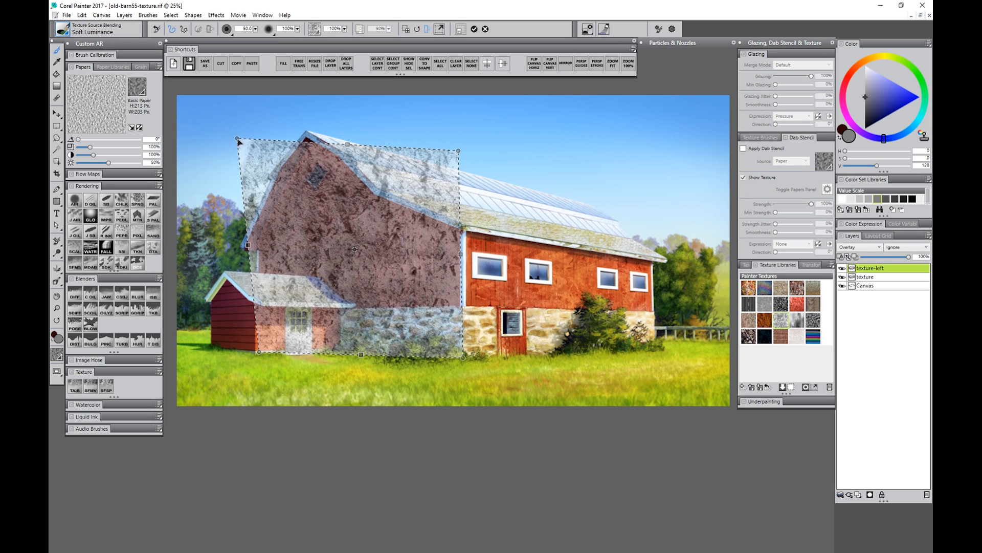
drag(237, 139, 260, 145)
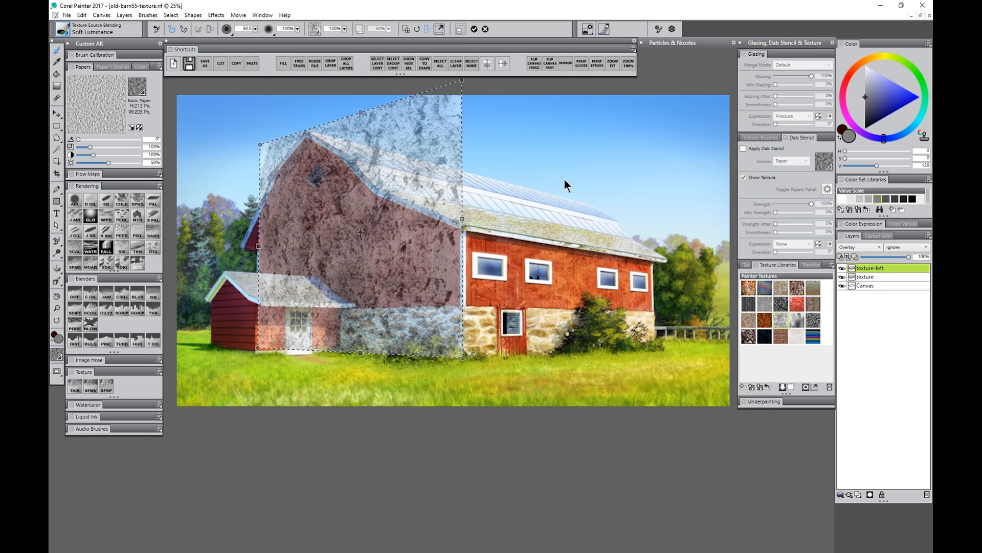
click(475, 29)
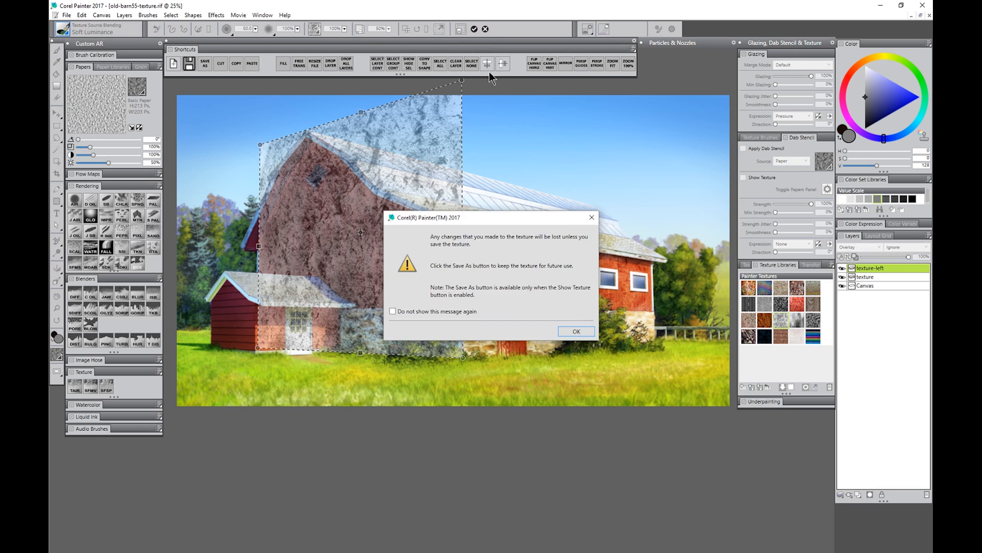
click(576, 331)
click(751, 265)
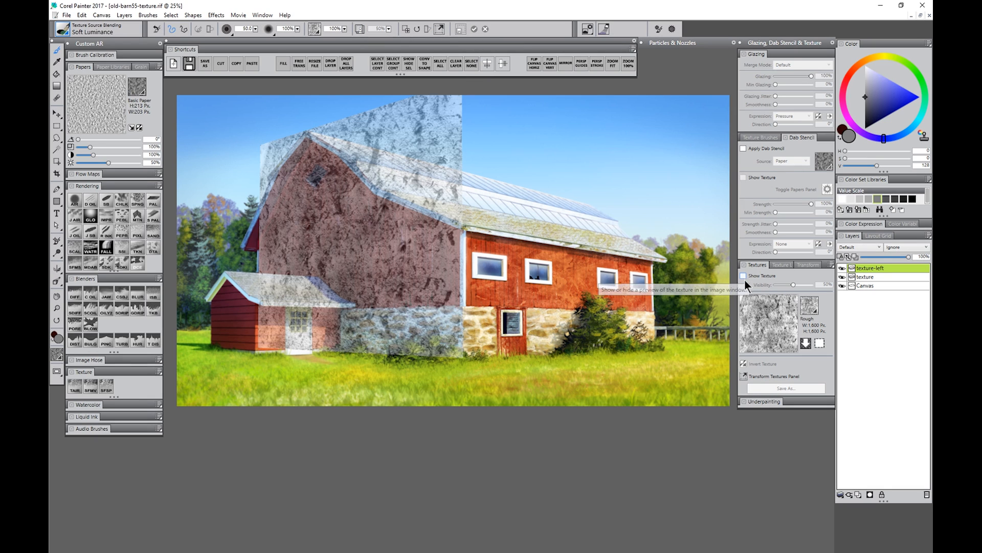
Hide the texture preview, test a Soft Luminance stroke on the upper part of the gable wall and undo it
click(743, 276)
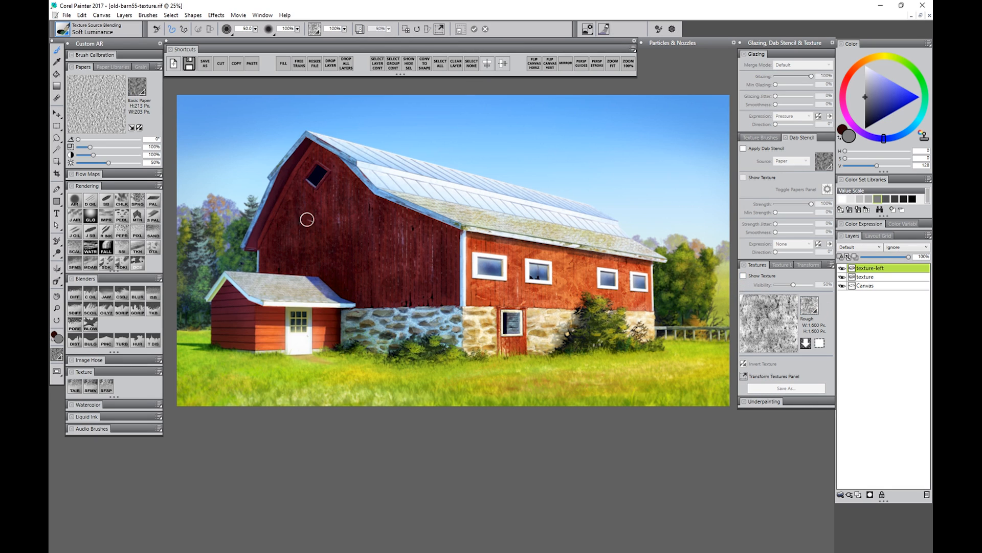
mouse_move(307, 220)
mouse_down()
mouse_move(291, 243)
mouse_move(325, 229)
mouse_move(312, 236)
mouse_move(282, 203)
mouse_up()
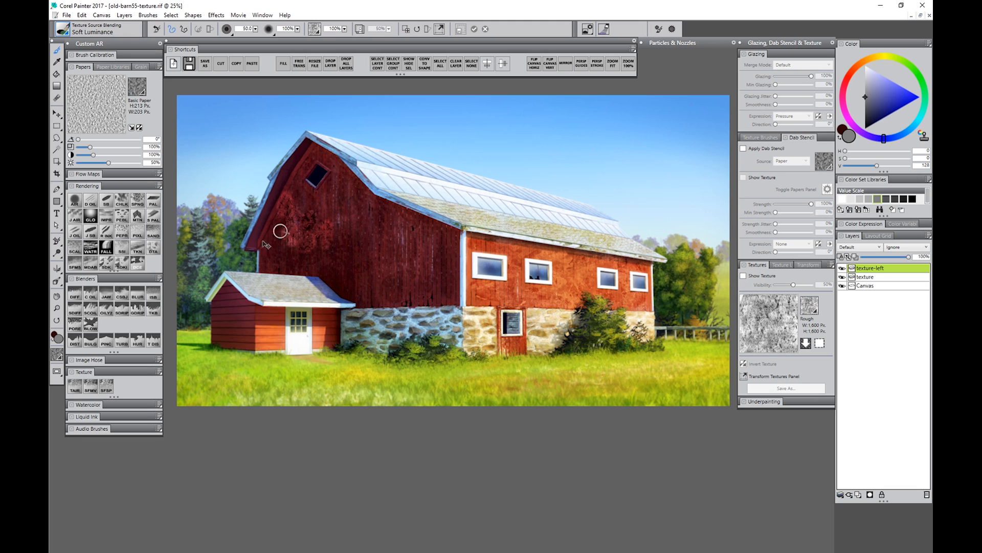
key(ctrl+z)
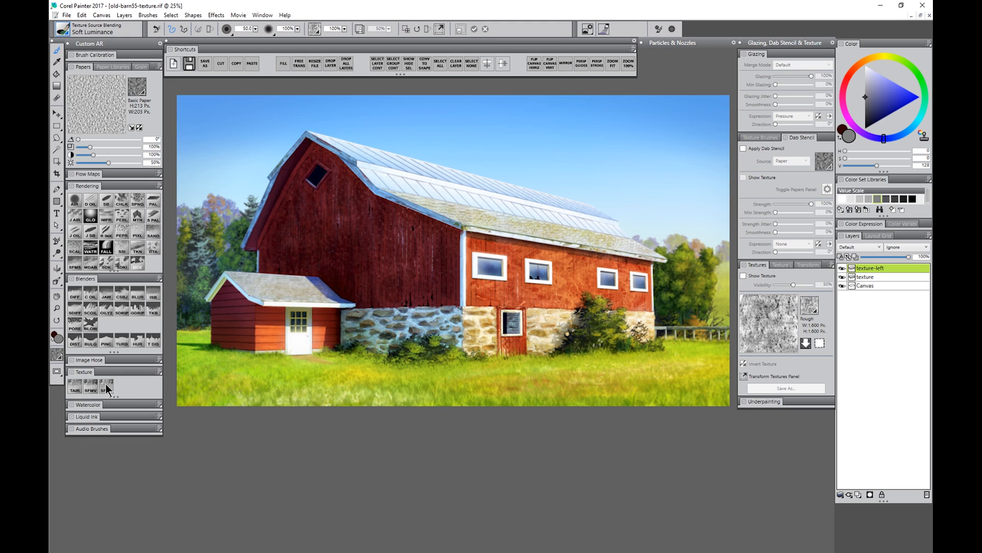
Switch to the Stencil Flow Map texture brush and check its stroke settings for painting the gable wall
click(105, 383)
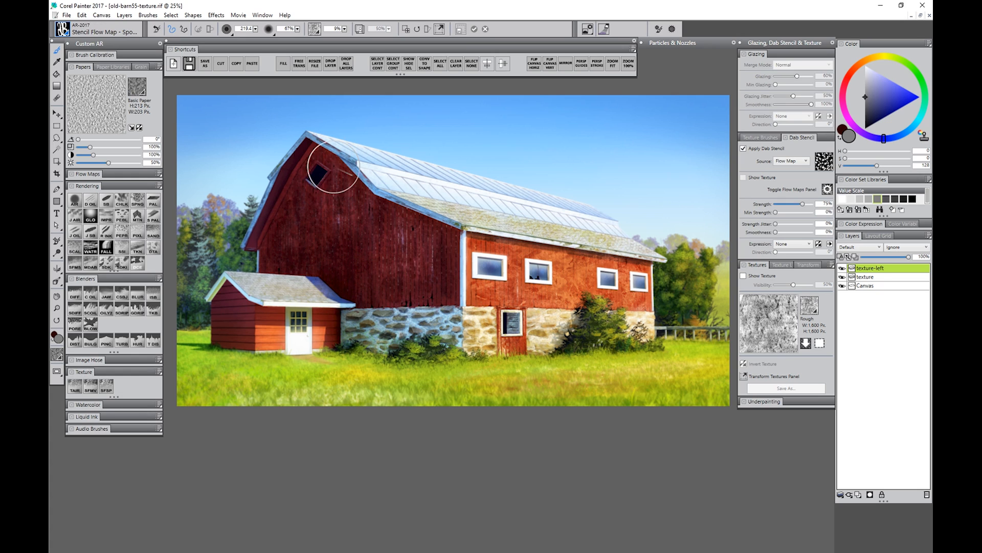
click(345, 29)
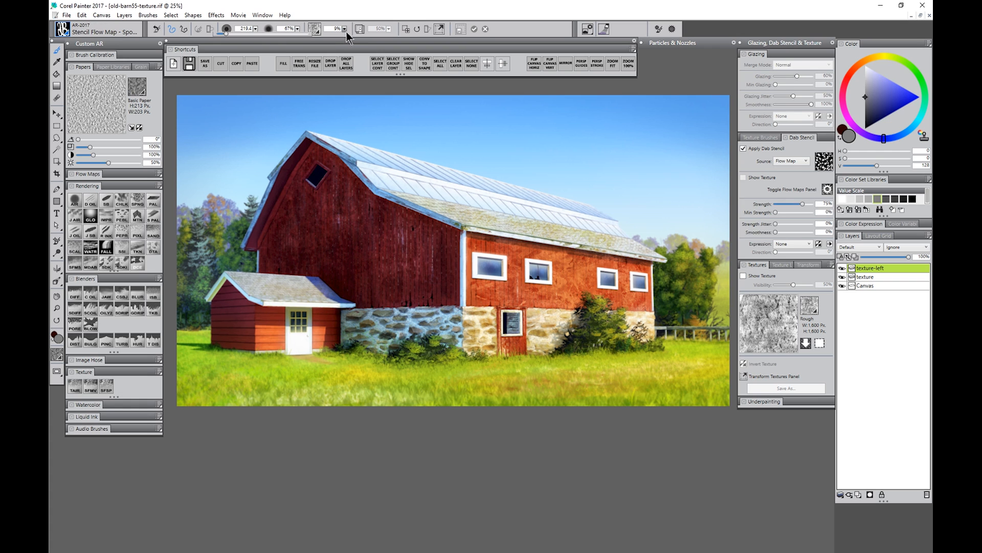
click(281, 39)
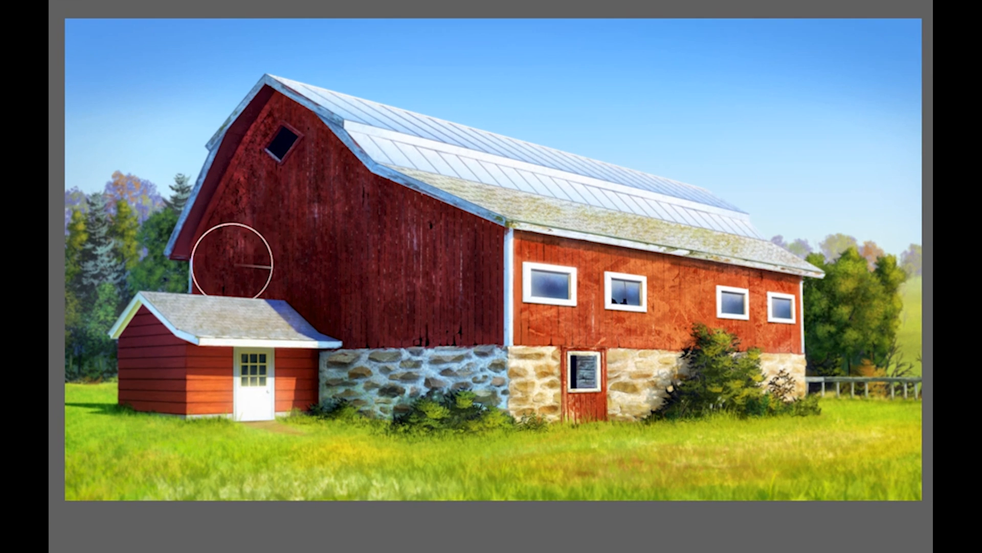